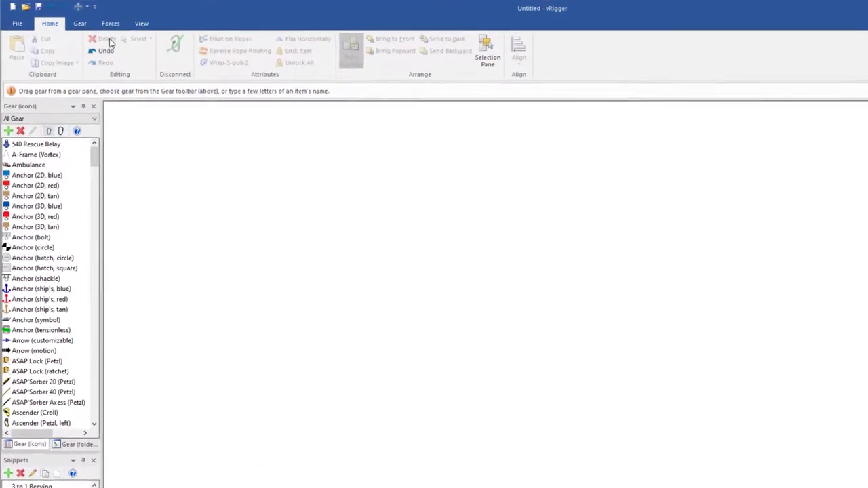
- Create a new gear file named Carabiner-Petzl-OK-Screwlock in the Gear Builder
click(80, 23)
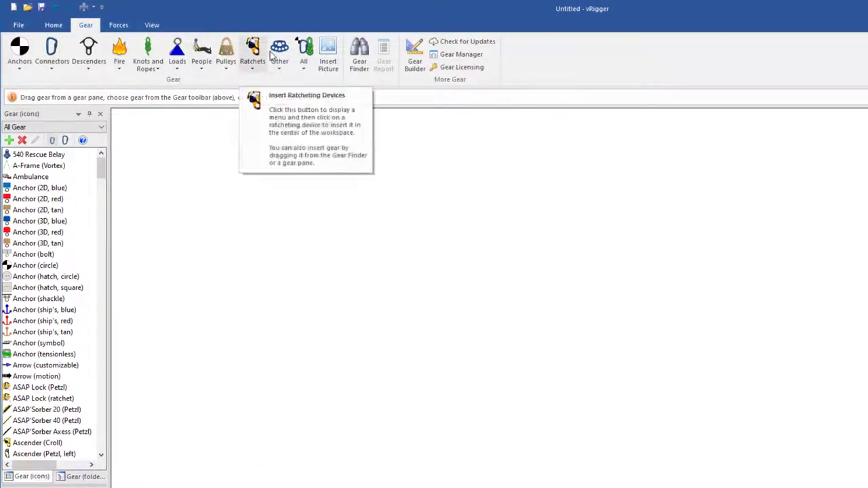
click(415, 61)
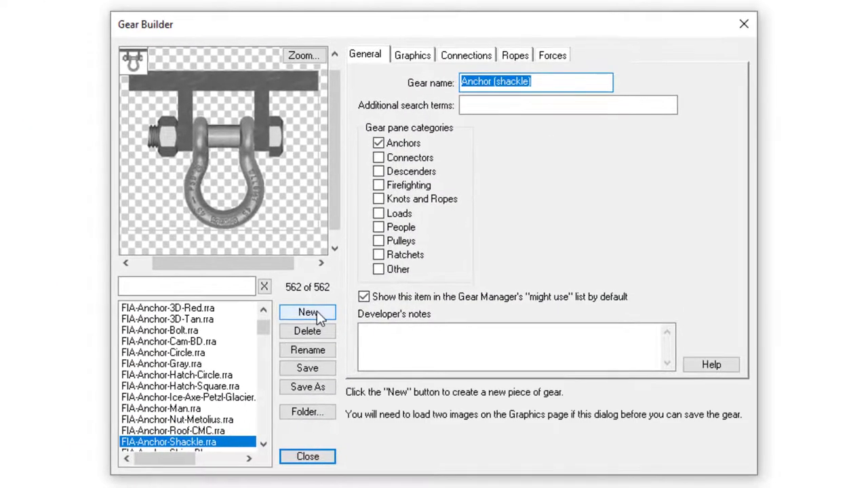
click(317, 312)
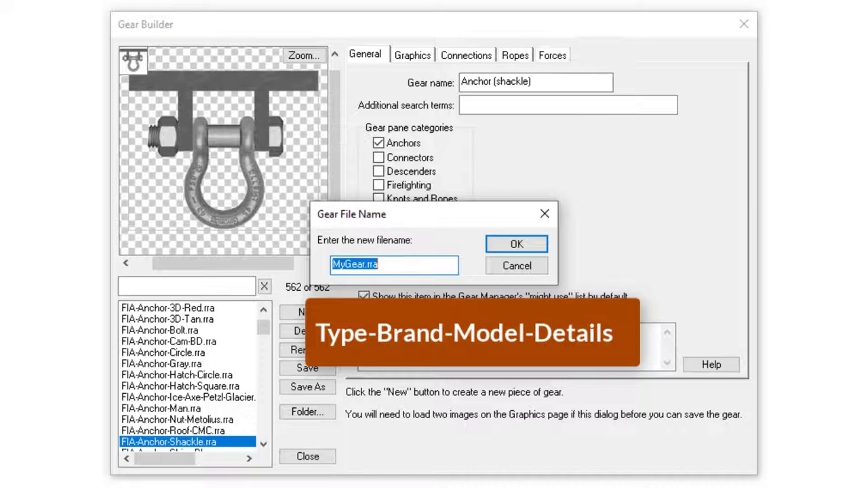
text(Carabiner-Petzl-OK-Screwlock)
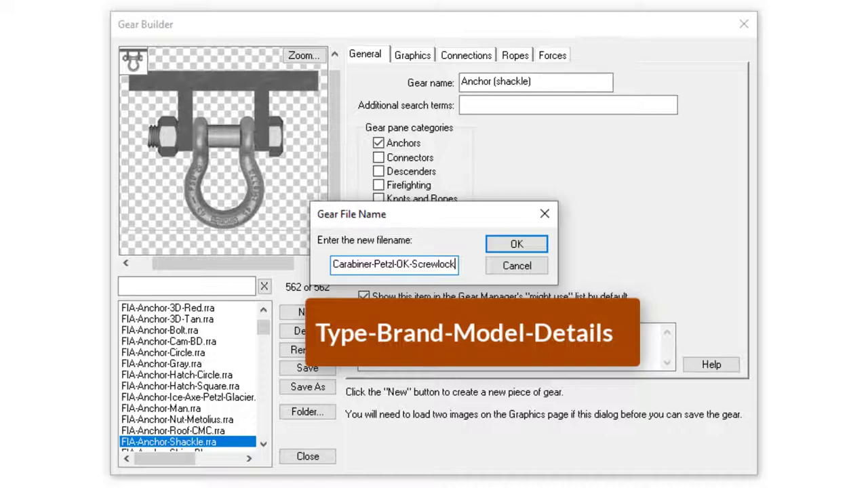
key(Return)
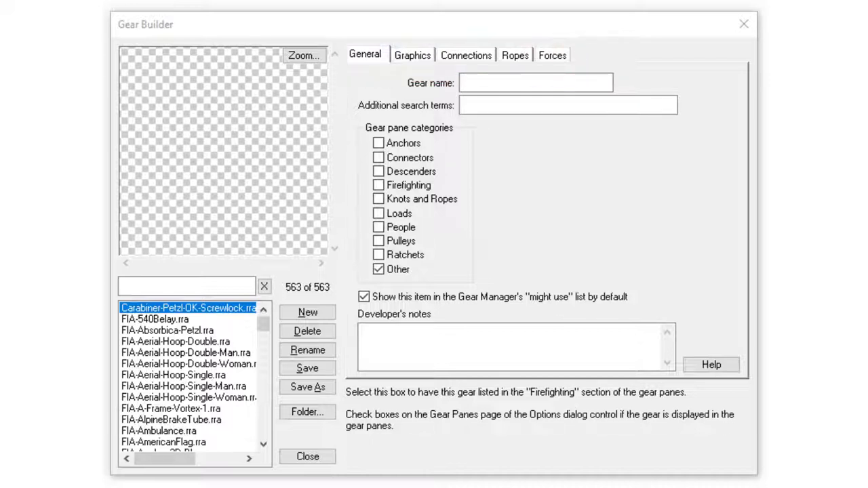
- Name the gear "Carabiner (Petzl OK)" and change its gear pane category from Other to Connectors
click(567, 197)
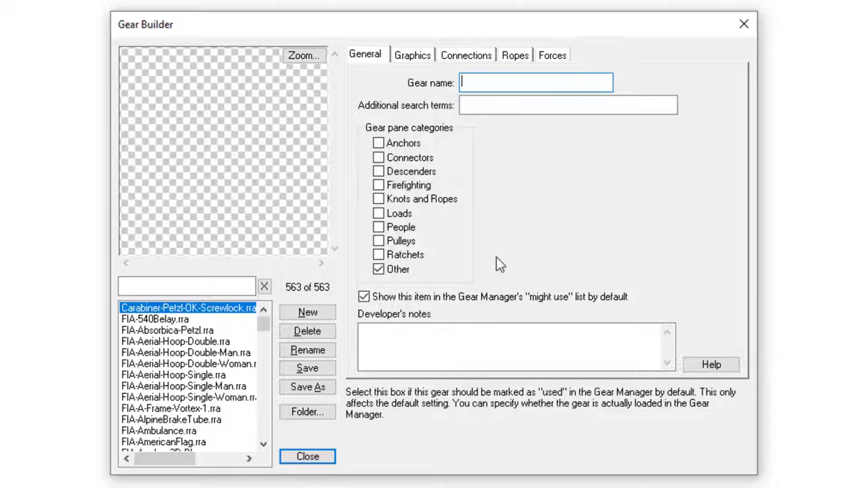
text(Carabiner )
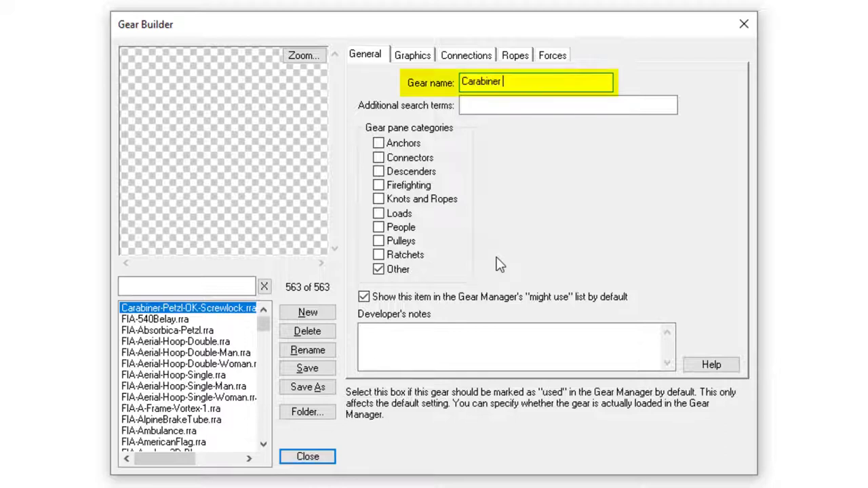
text((Petzl OK))
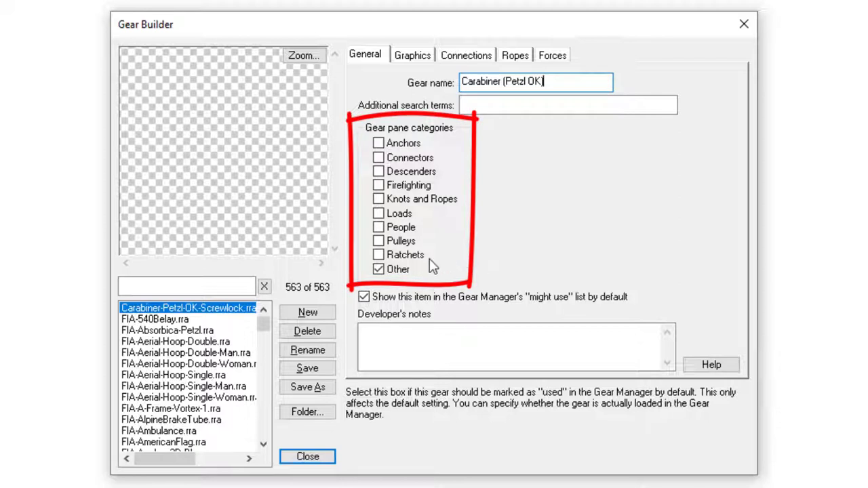
click(394, 267)
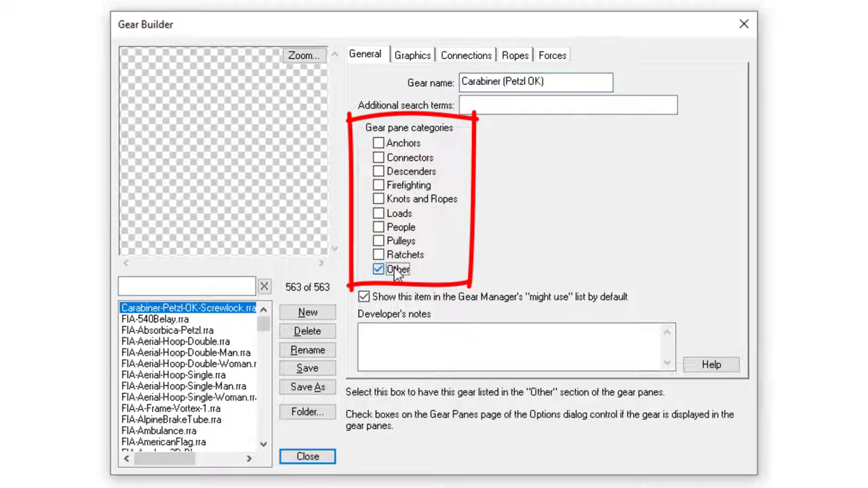
click(398, 156)
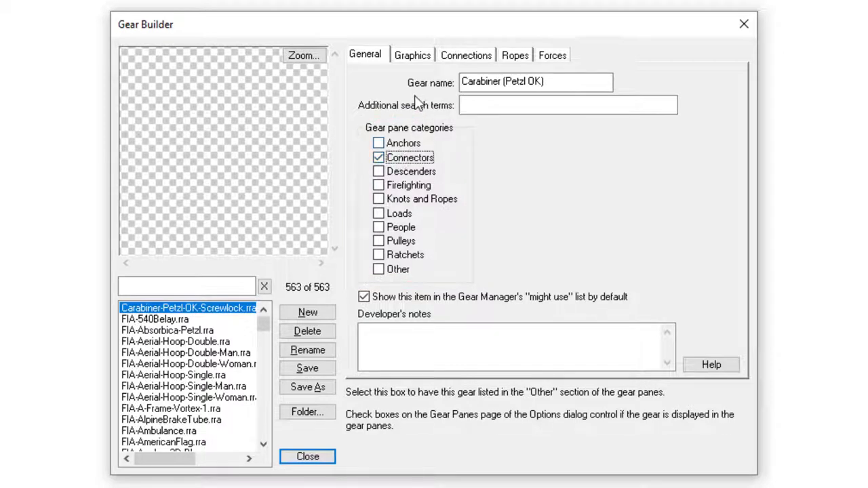
- Load Carabiner-Petzl-OK-Screwlock.png as the gear's main image and create the icon from it
click(417, 57)
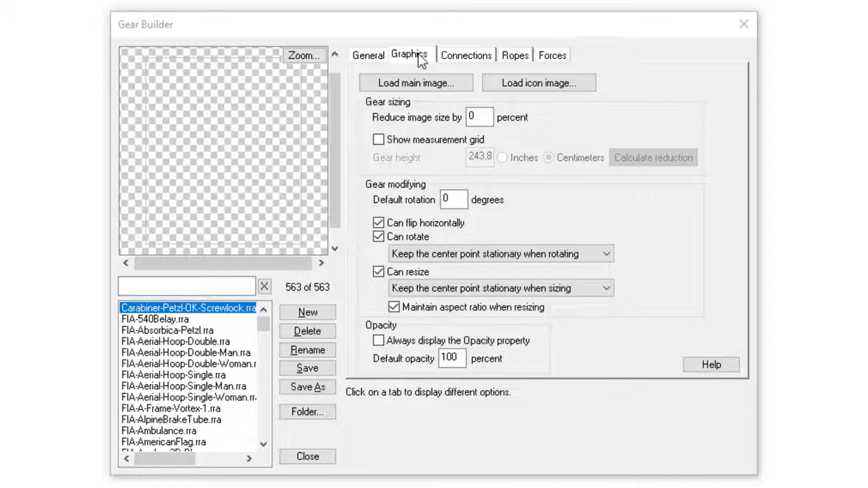
click(428, 82)
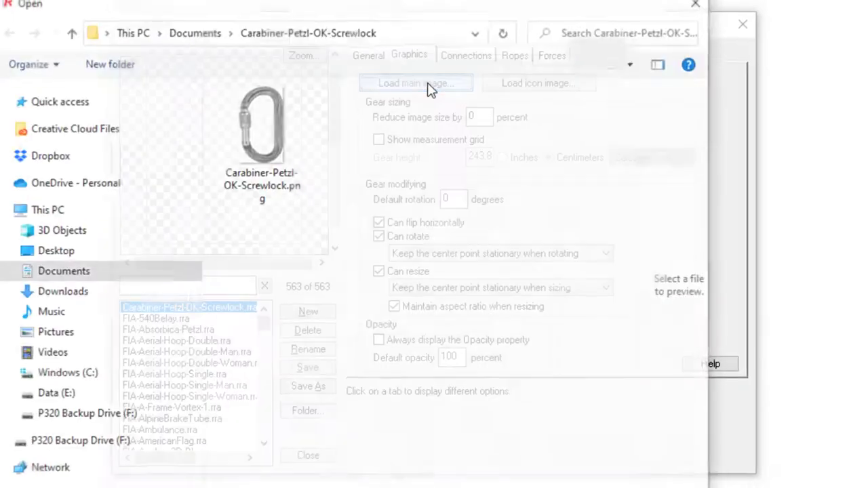
click(312, 123)
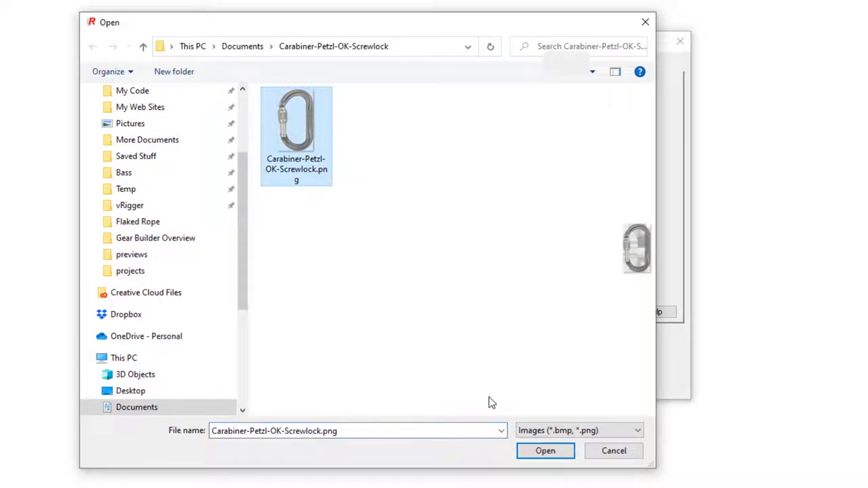
click(521, 451)
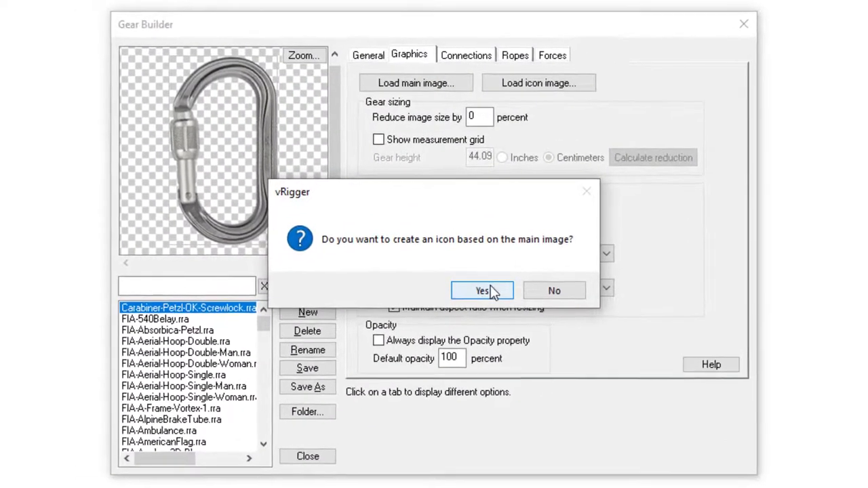
click(481, 267)
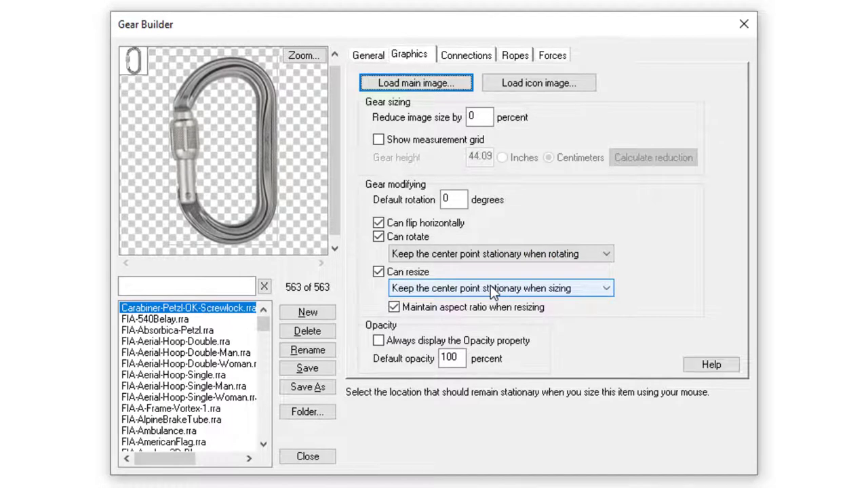
- Reduce the carabiner image size by 75 percent and show the measurement grid in inches
click(484, 118)
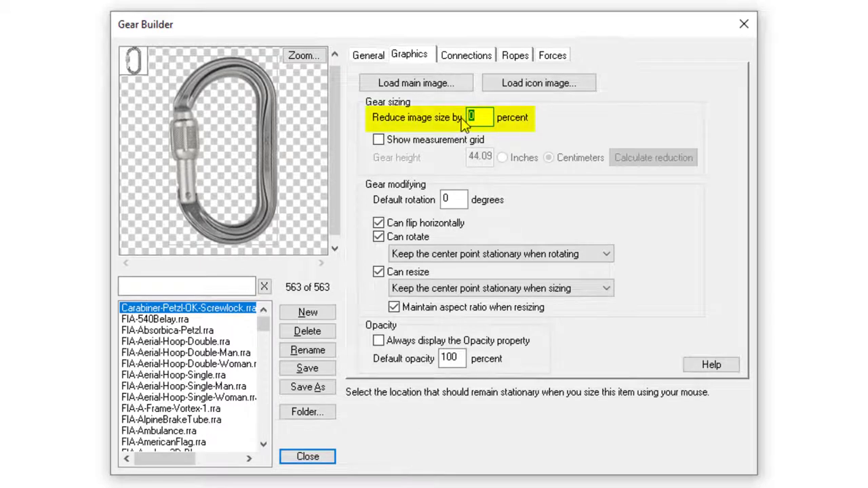
text(75)
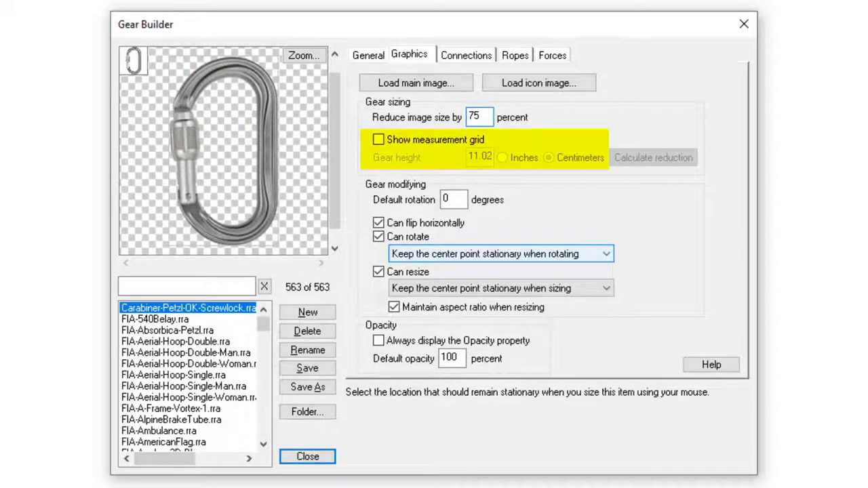
click(379, 139)
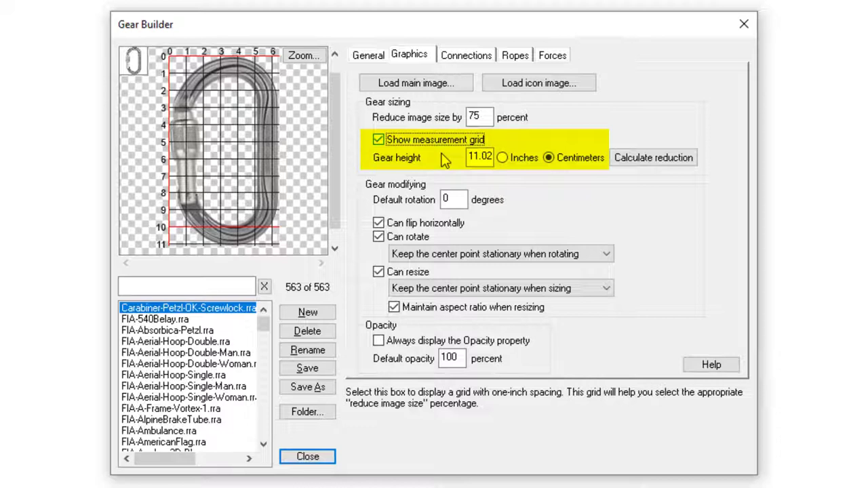
click(504, 163)
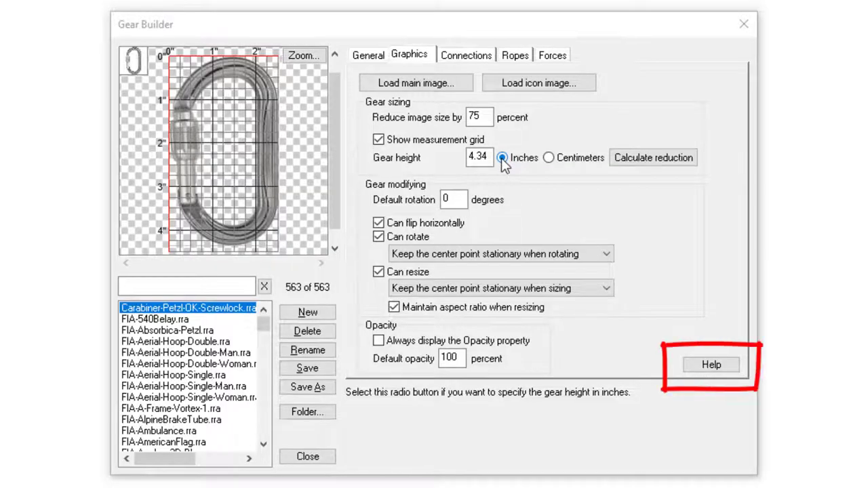
- Add a gear connection at the carabiner's inner top curve with its arrow pointing up
click(466, 57)
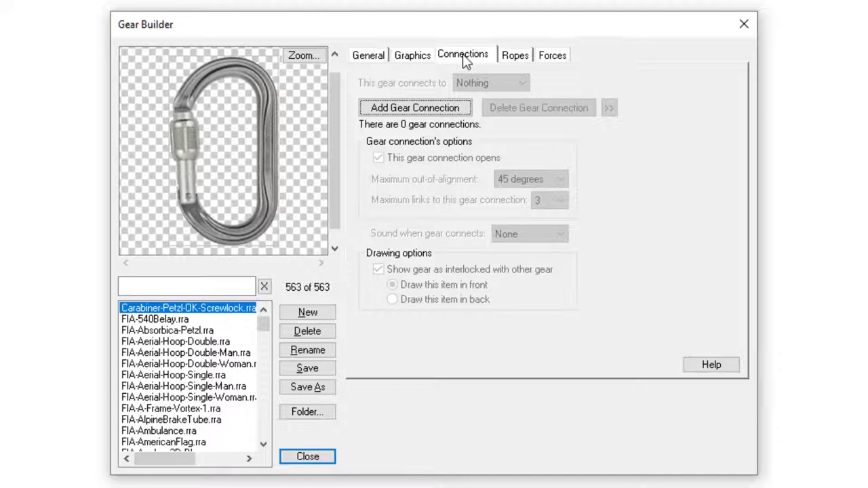
click(443, 108)
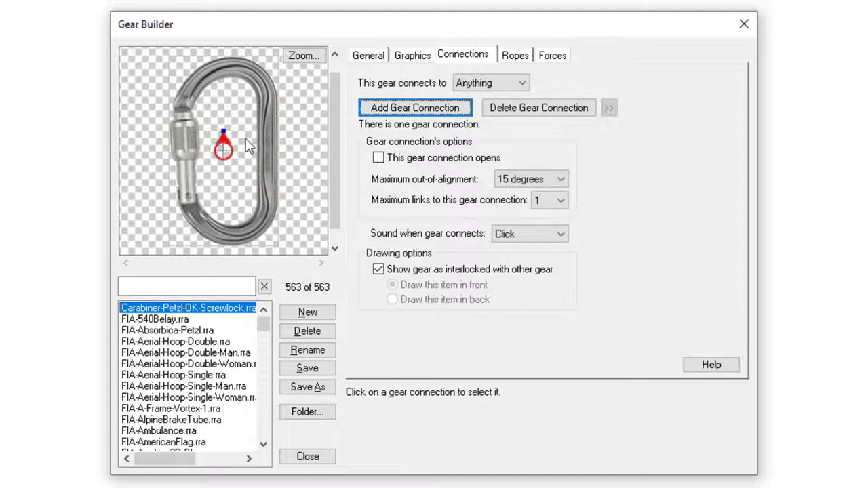
mouse_move(230, 159)
mouse_down()
mouse_move(226, 96)
mouse_move(234, 84)
mouse_up()
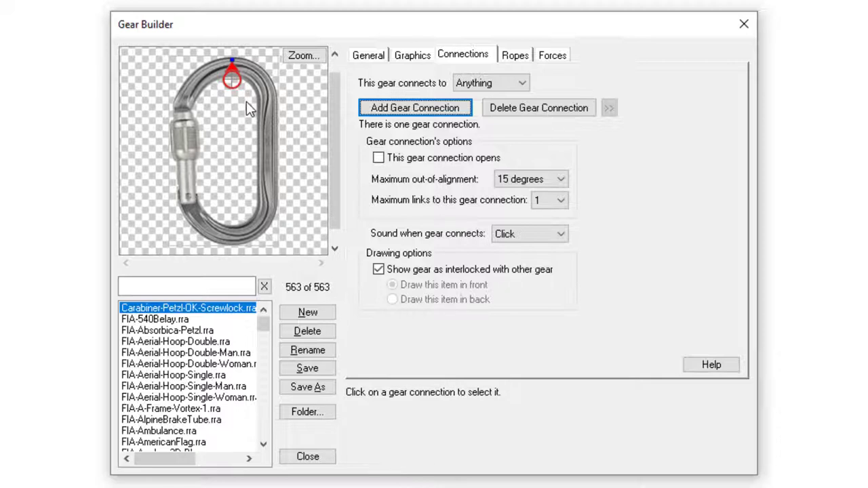
click(230, 60)
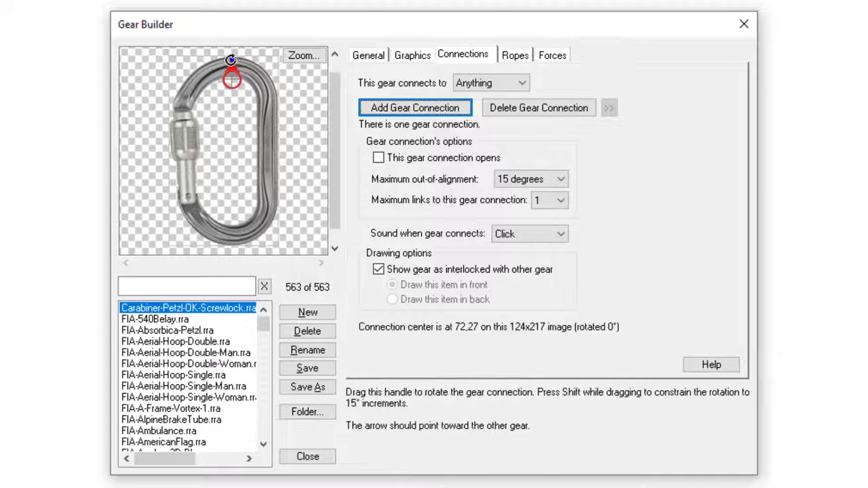
mouse_move(231, 60)
mouse_down()
mouse_move(249, 70)
mouse_move(242, 97)
mouse_move(221, 97)
mouse_move(220, 68)
mouse_move(232, 61)
mouse_up()
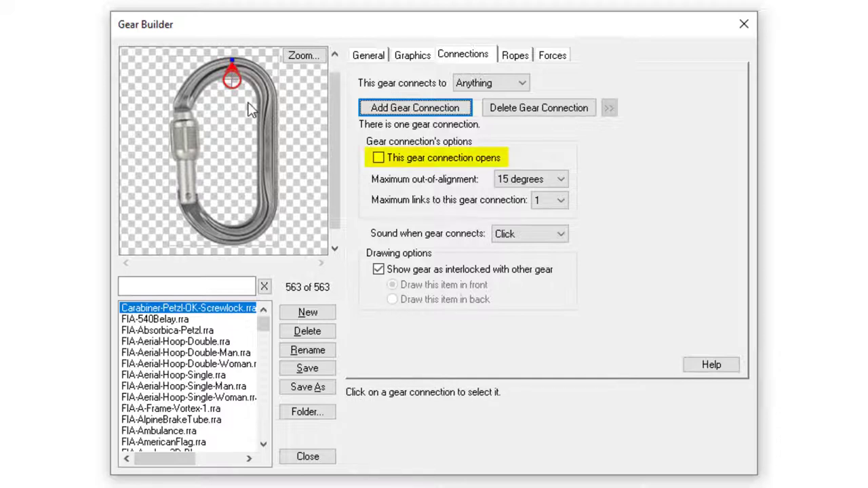
- Make the top gear connection openable and set its maximum out-of-alignment to 30 degrees
click(378, 159)
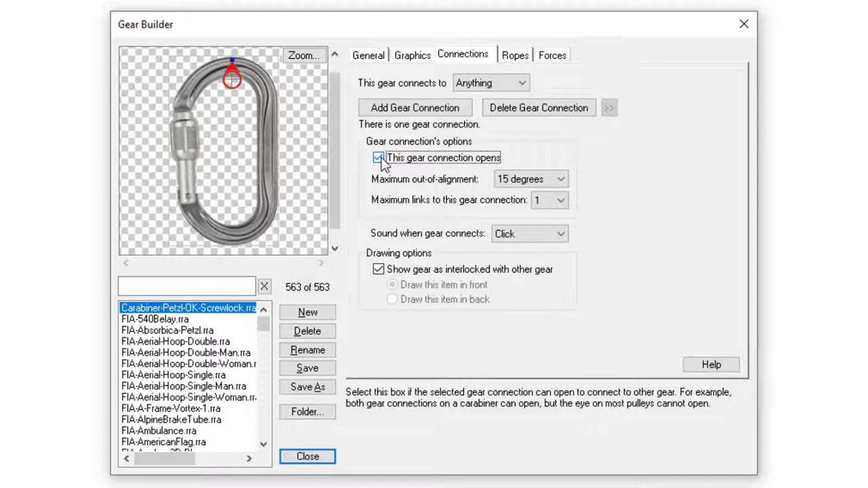
click(504, 179)
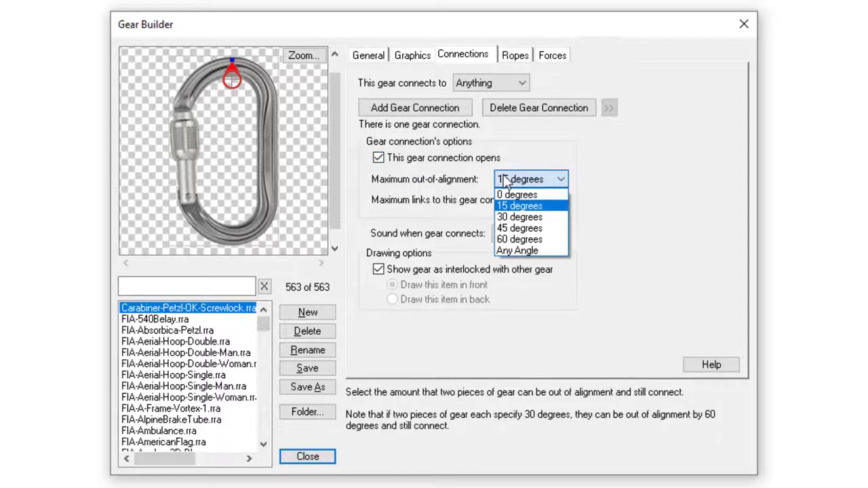
click(513, 219)
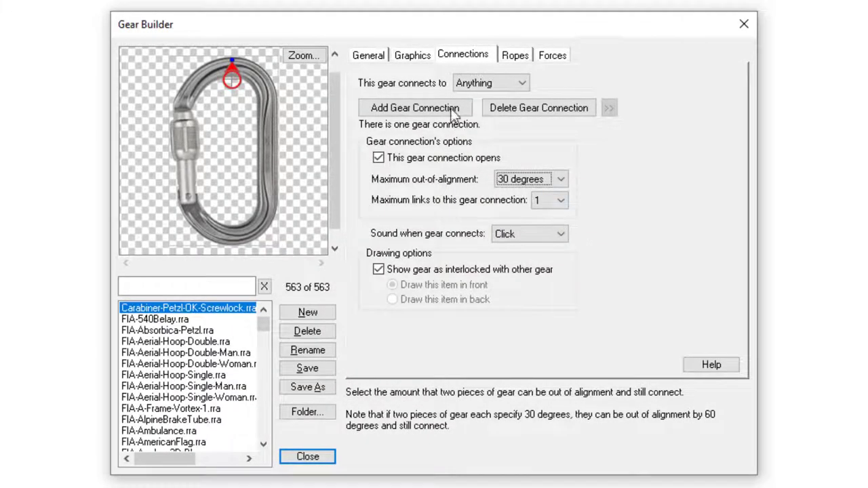
- Add a second gear connection at the carabiner's inner bottom curve with its arrow pointing down
click(453, 115)
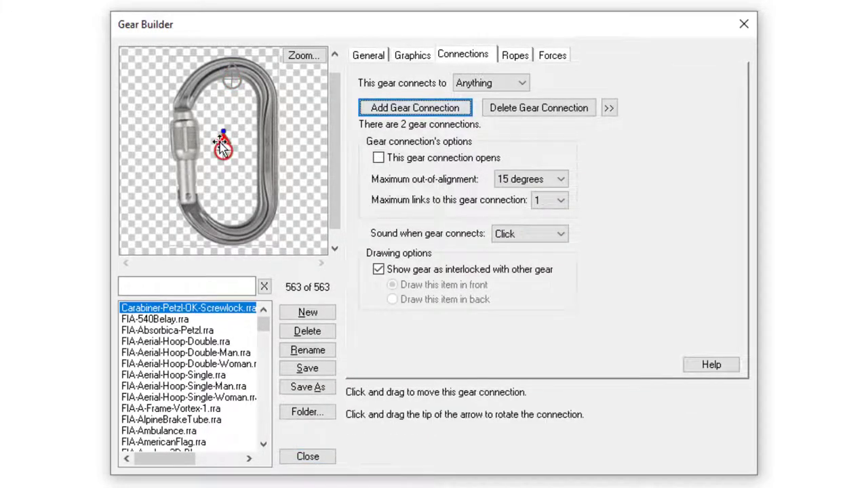
mouse_move(219, 142)
mouse_down()
mouse_move(228, 220)
mouse_move(231, 203)
mouse_move(252, 220)
mouse_move(235, 243)
mouse_up()
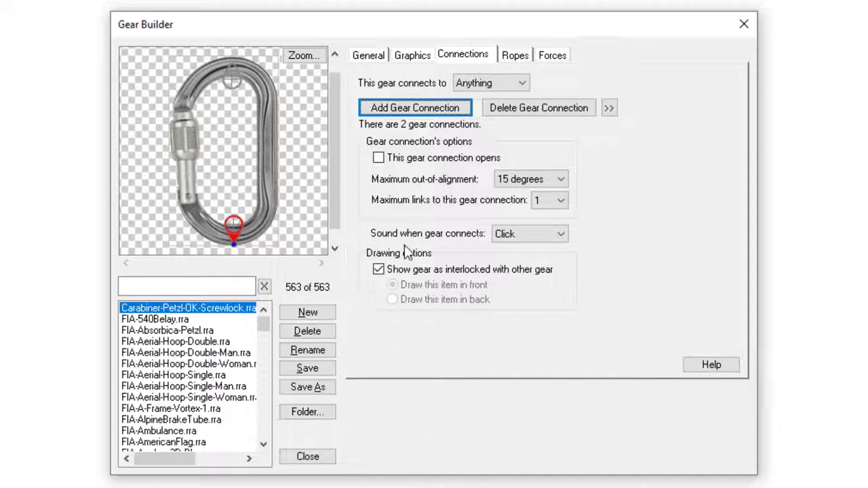
- Let the carabiner connect to chain, rope and webbing, and place the two rope ends at its inner top and bottom curves
click(520, 58)
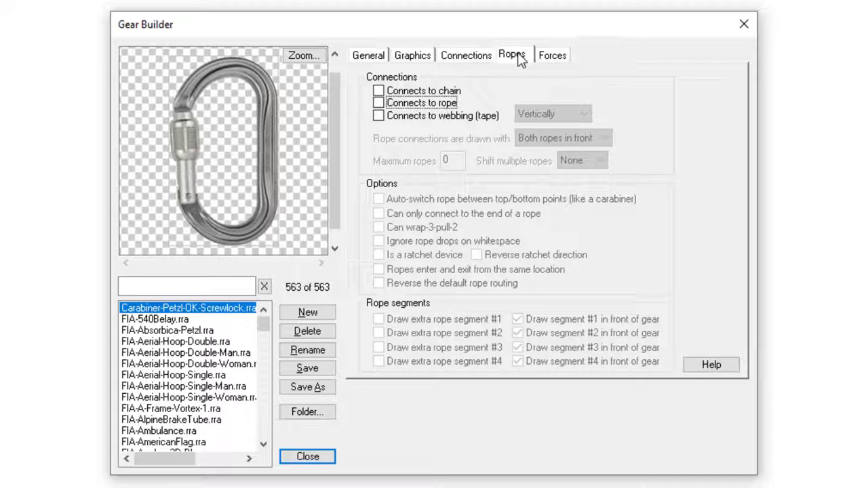
click(451, 95)
click(449, 105)
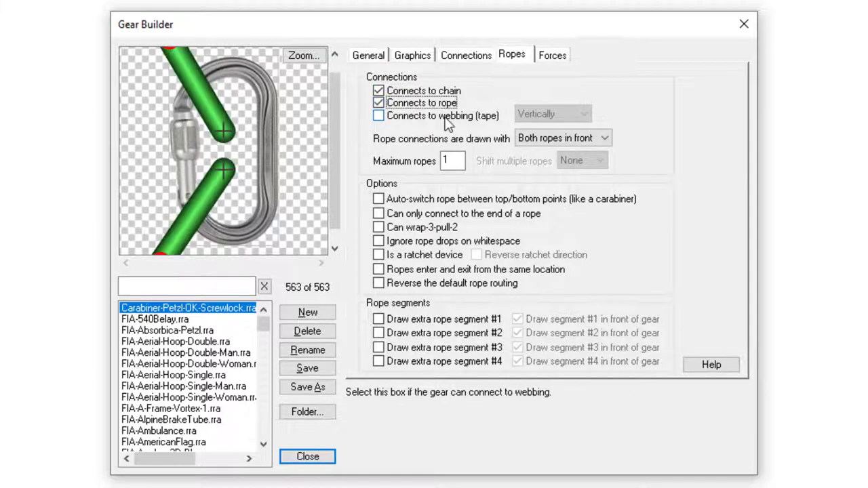
click(445, 116)
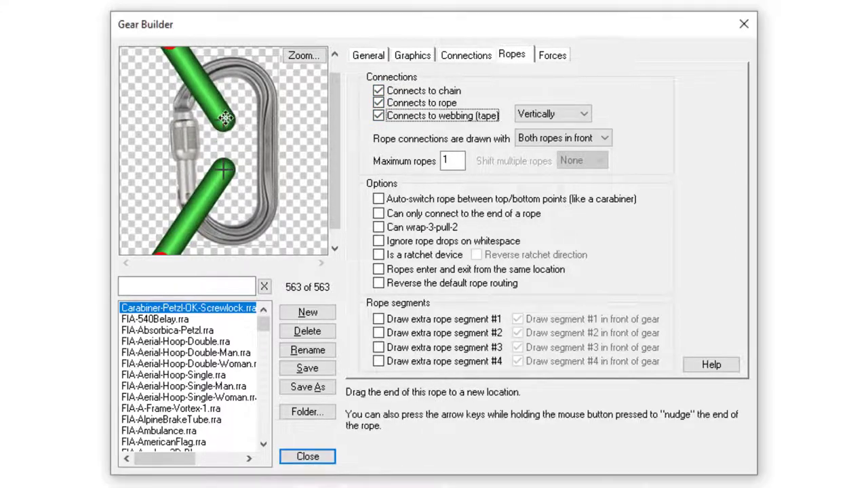
drag(225, 119, 230, 81)
drag(227, 172, 231, 222)
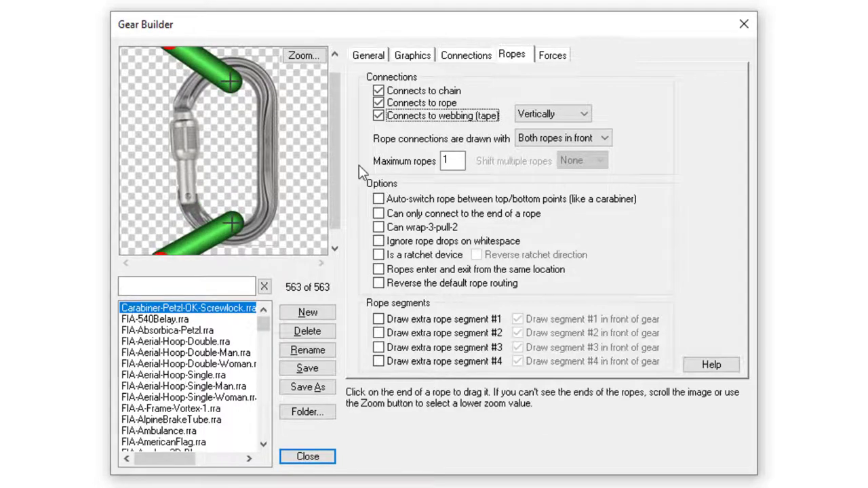
- Set webbing to connect horizontally, previewing it with chain and rope connections temporarily off, and enable rope auto-switching between the top/bottom points
click(378, 92)
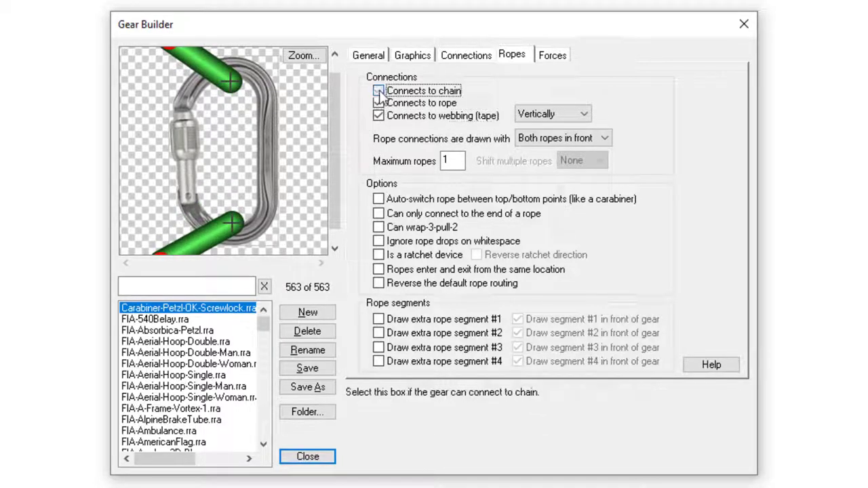
click(378, 103)
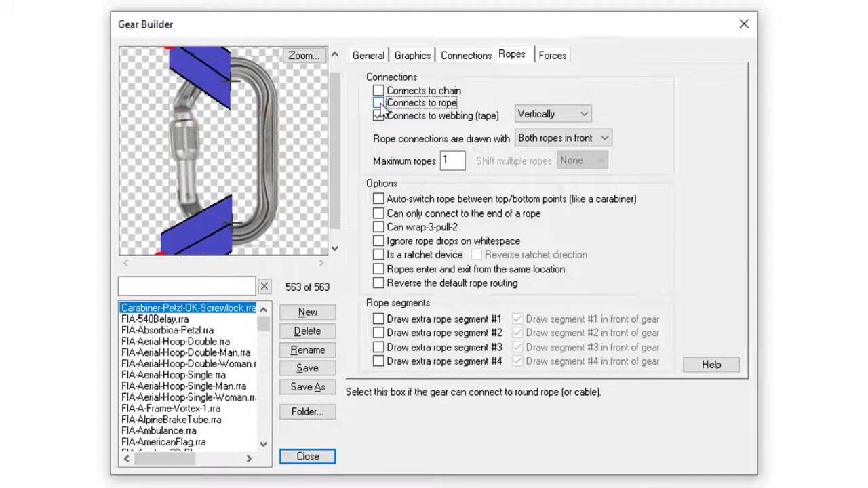
click(534, 118)
click(538, 130)
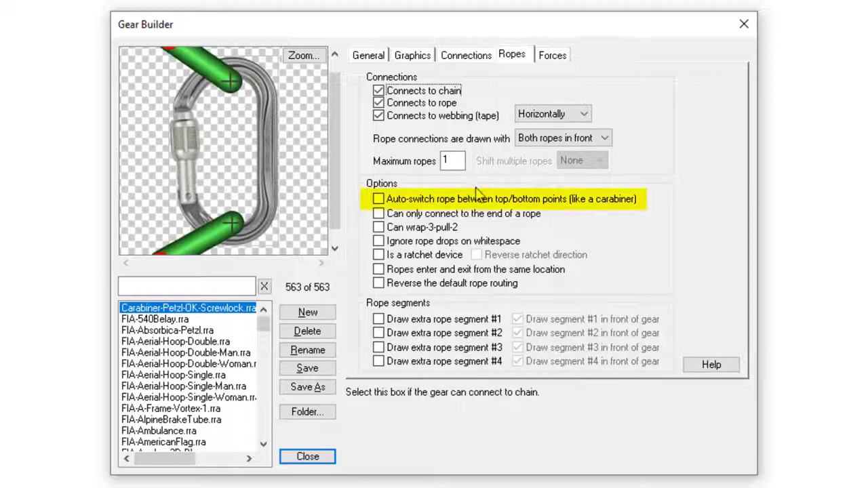
click(468, 201)
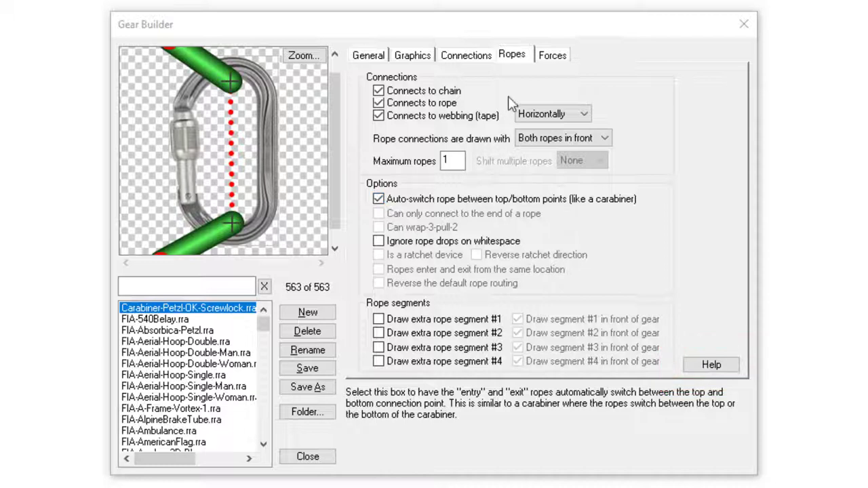
- Set the carabiner's default strength to 24 kN and save the gear
click(550, 57)
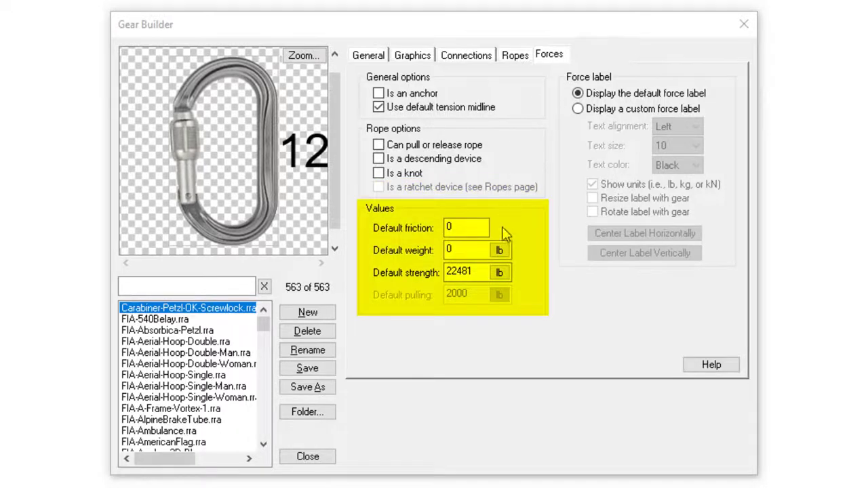
click(499, 273)
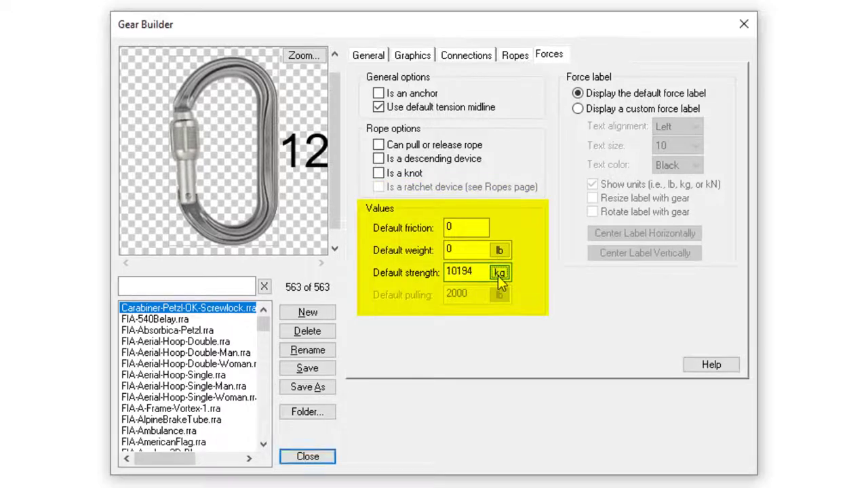
click(499, 273)
drag(473, 274, 446, 272)
text(24)
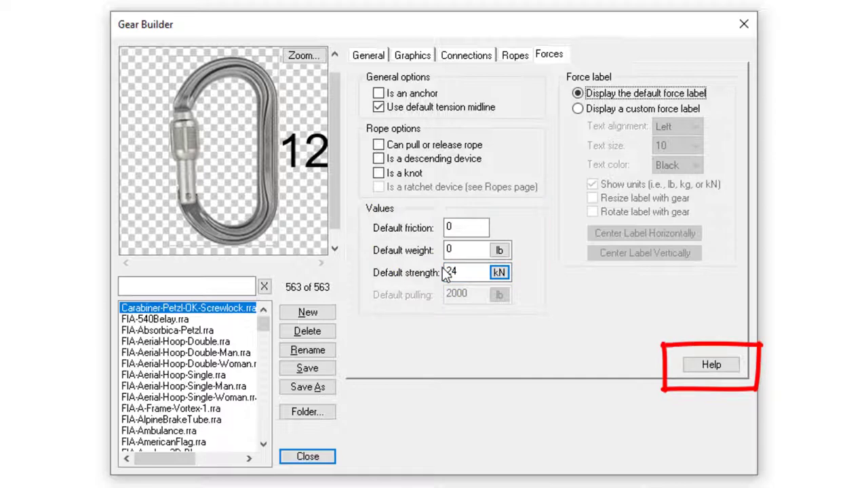
click(447, 272)
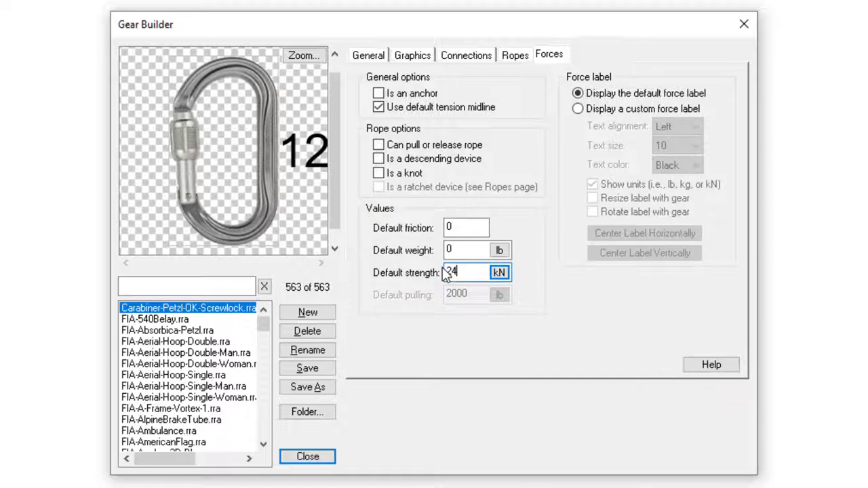
click(334, 371)
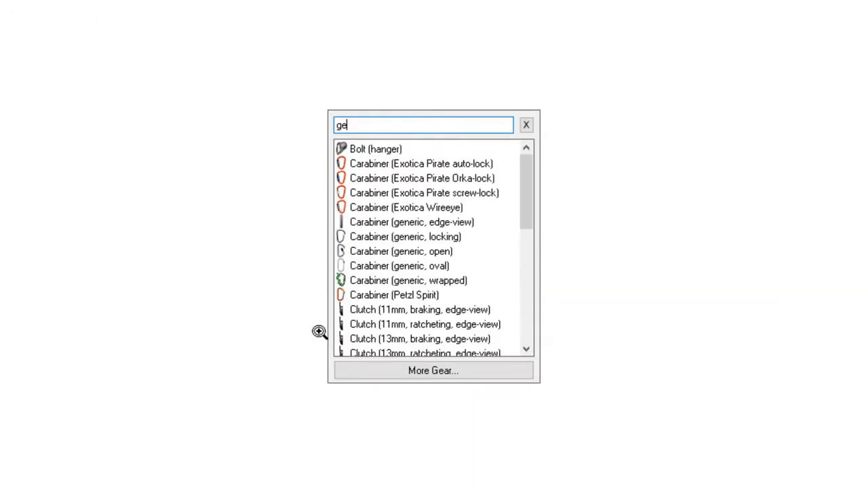
- Search the gear list for "generic cara" and insert the generic locking carabiner into the diagram
text(cara)
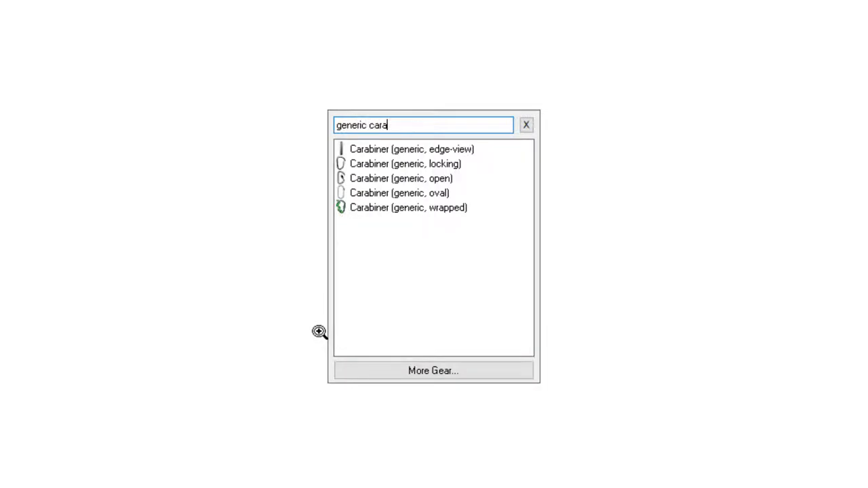
click(401, 164)
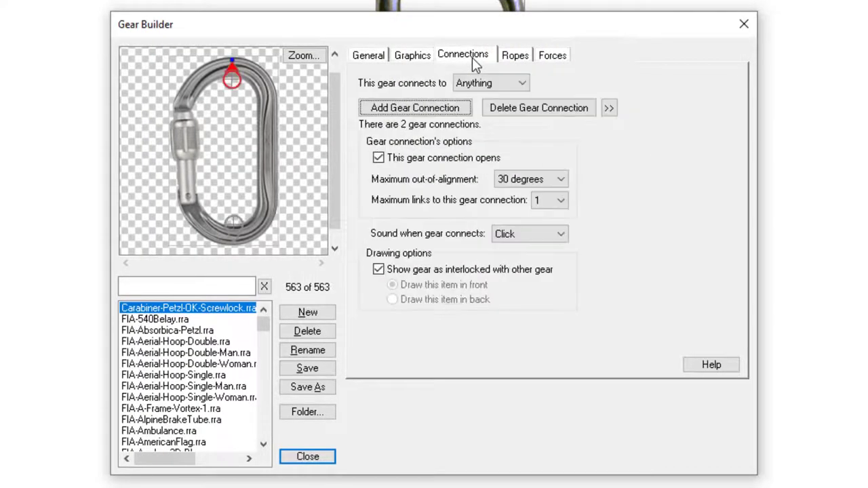
- Move the carabiner's top gear connection slightly upward, save the gear, and search the gear list for "petzl ok cara"
drag(233, 85, 232, 81)
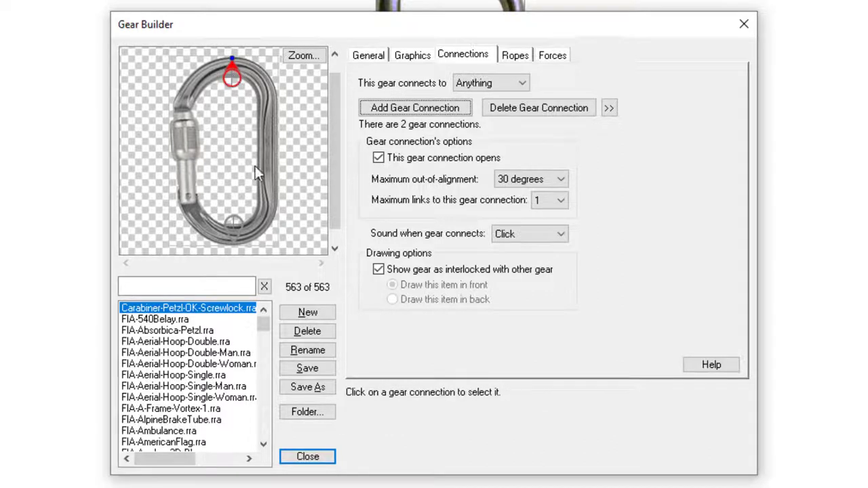
click(300, 373)
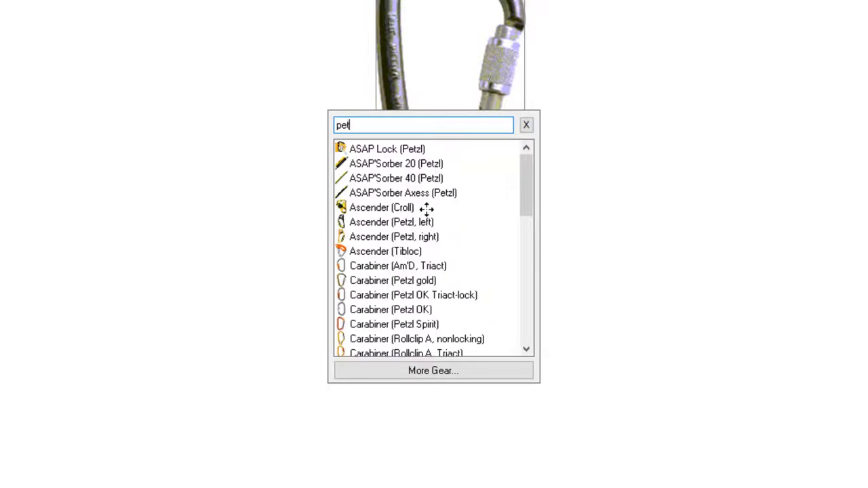
text( ok cara)
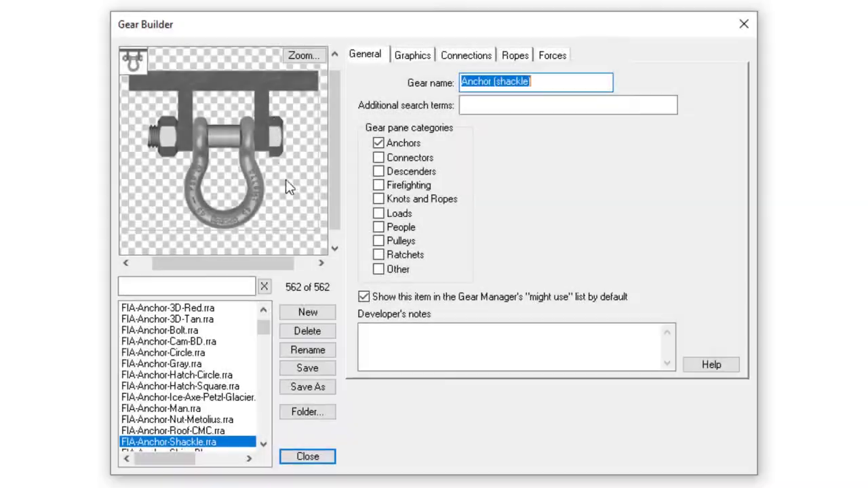
- Create a new gear file Carabiner-Petzl-OK-Screwlock.rra and load Carabiner-Petzl-OK-Screwlock.png as its main image
click(317, 310)
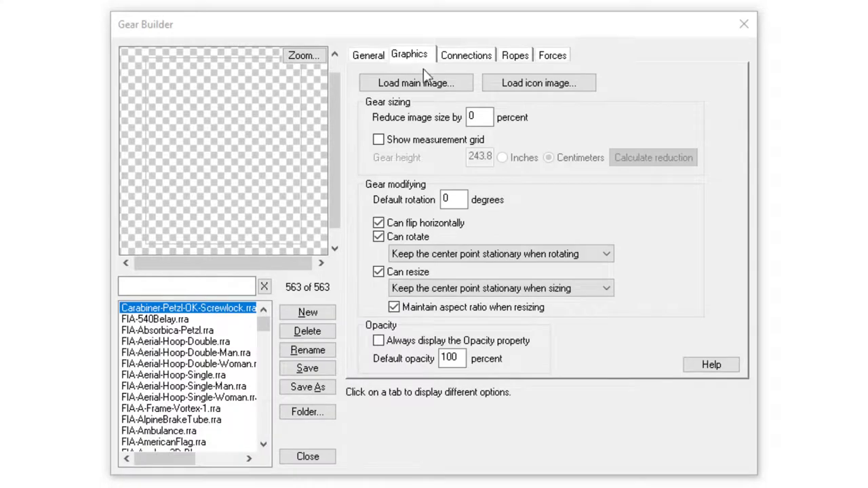
click(427, 82)
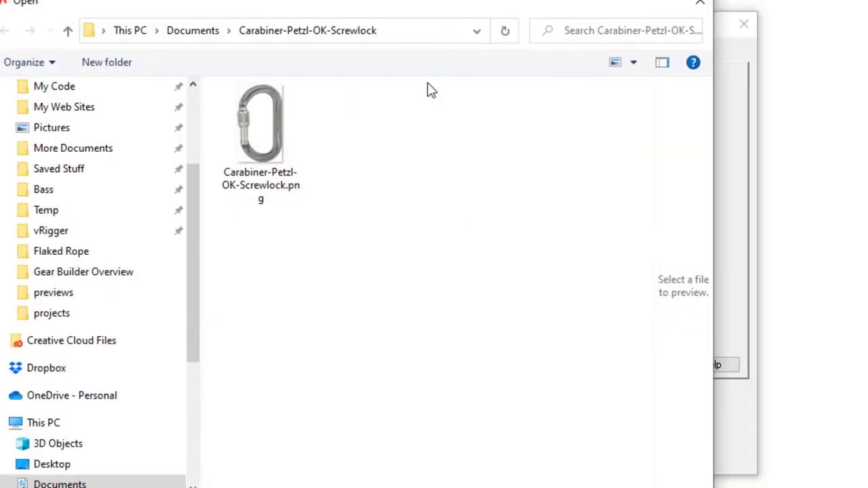
click(282, 132)
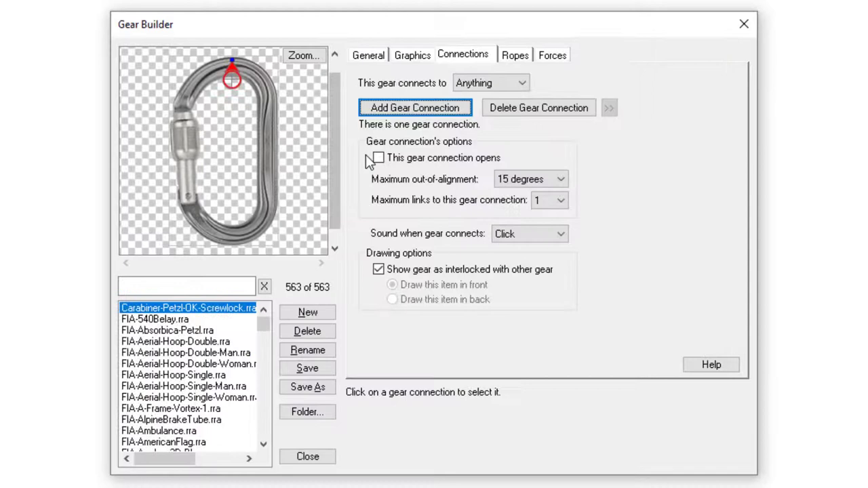
- Allow the new carabiner's top gear connection to open and set its maximum out-of-alignment to 30 degrees
click(378, 158)
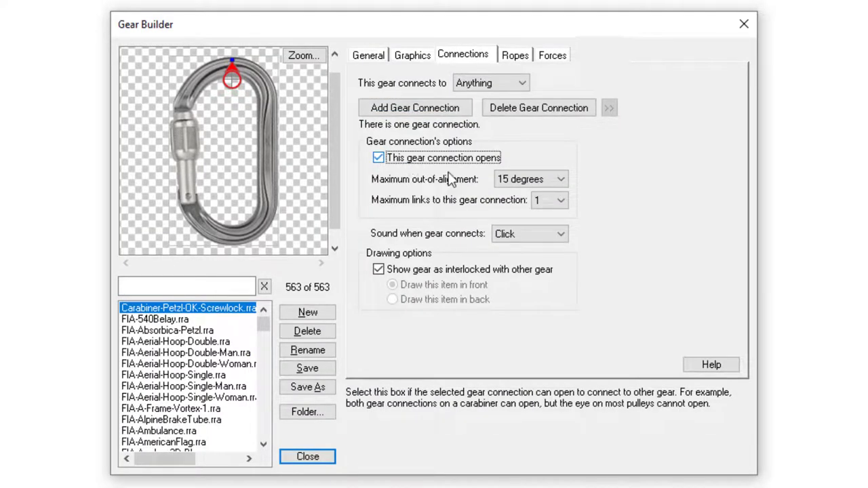
click(503, 181)
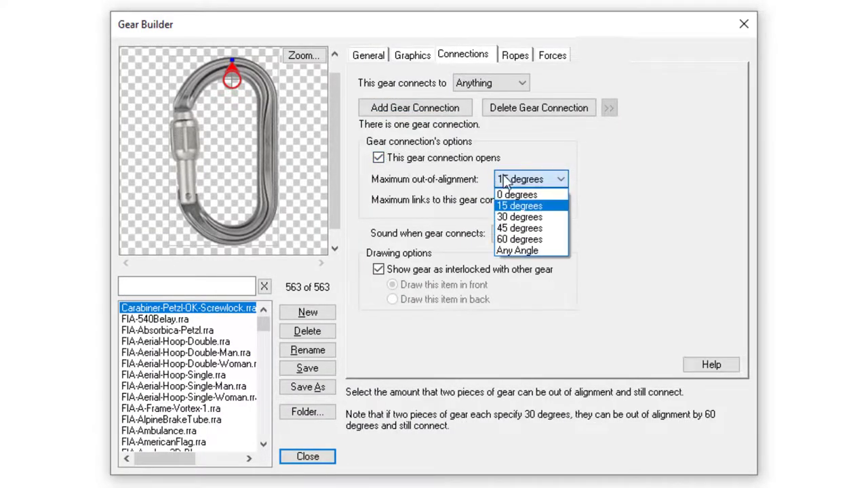
click(514, 217)
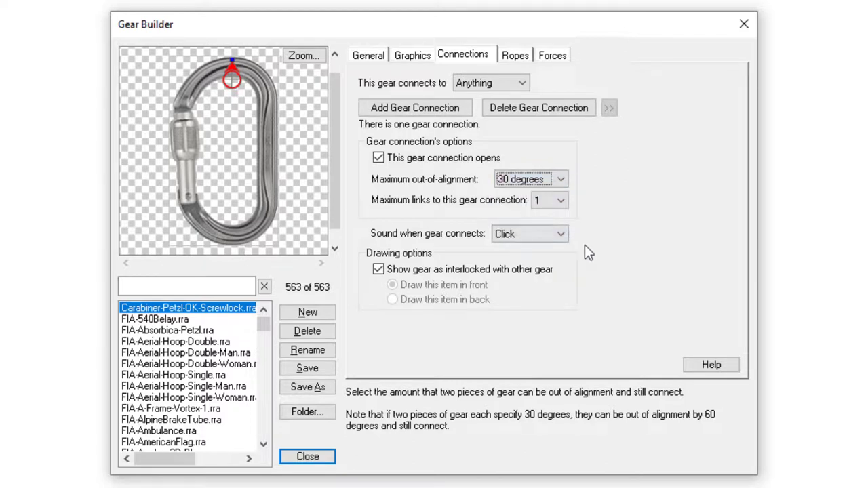